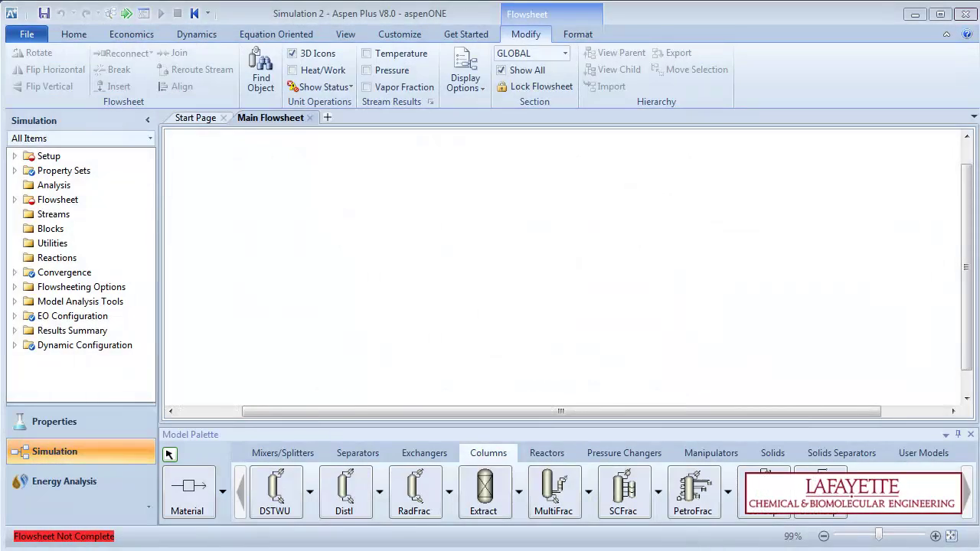
# Close the empty Simulation 2 so the Start Page shows <No Document>
pyautogui.moveTo(378, 382); pyautogui.dragTo(296, 449)
pyautogui.moveTo(324, 451); pyautogui.dragTo(338, 446)
pyautogui.moveTo(302, 407); pyautogui.dragTo(325, 451)
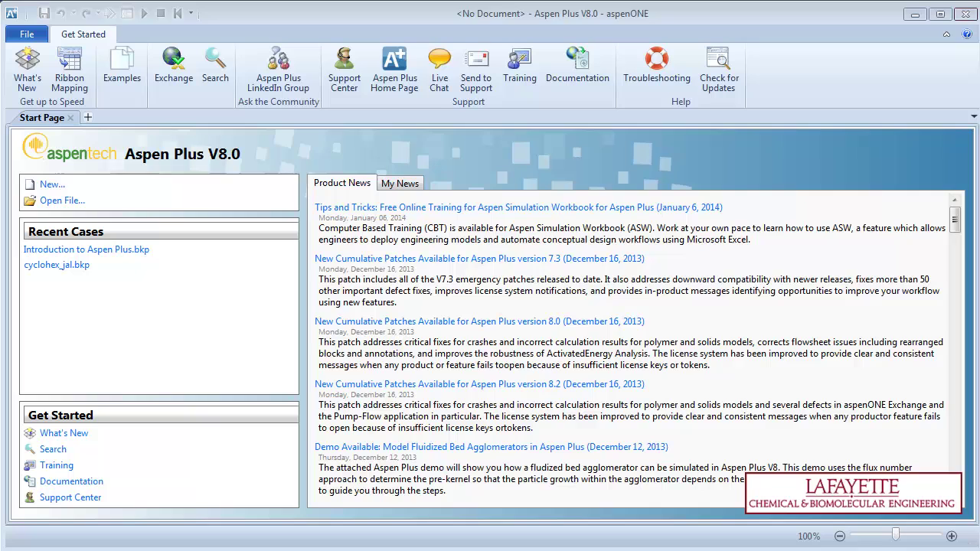
# Create a General simulation with English units and add WATER and METHANOL as components
pyautogui.click(52, 185)
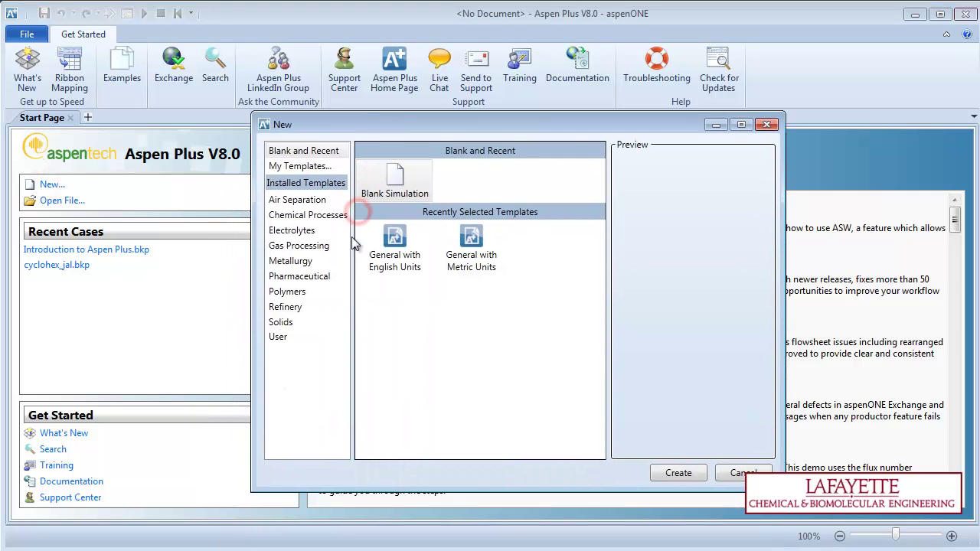
pyautogui.click(313, 336)
pyautogui.doubleClick(385, 202)
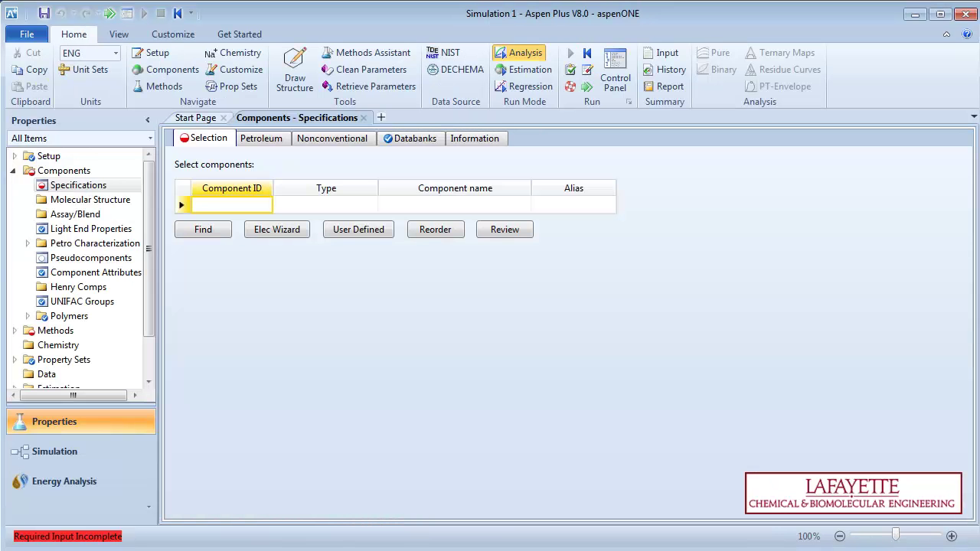
pyautogui.write('WATER')
pyautogui.press('Return')
pyautogui.write('METHANOL')
pyautogui.press('Return')
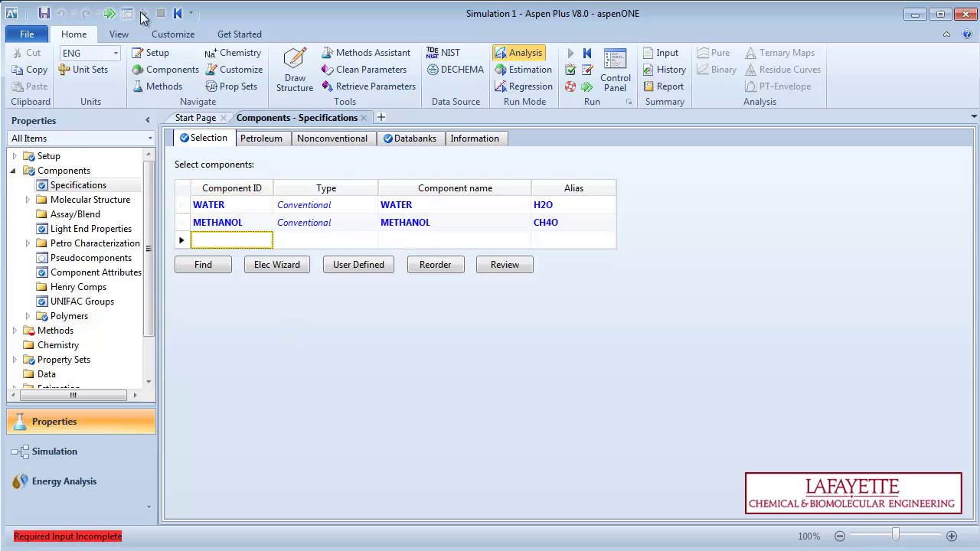
# Select NRTL-RK as the property method and run the property analysis
pyautogui.click(109, 13)
pyautogui.click(487, 184)
pyautogui.moveTo(485, 230); pyautogui.dragTo(487, 303)
pyautogui.click(417, 255)
pyautogui.click(107, 13)
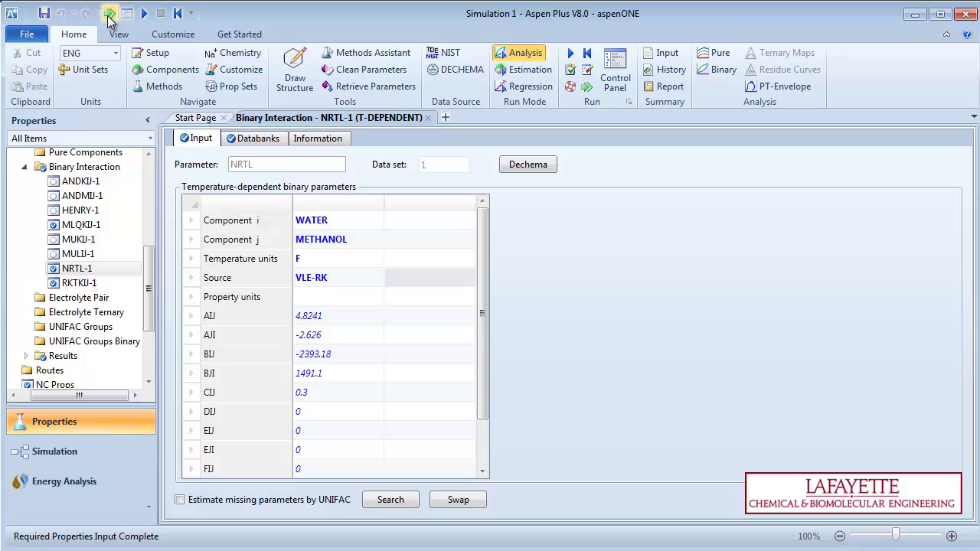
pyautogui.click(107, 14)
pyautogui.click(458, 350)
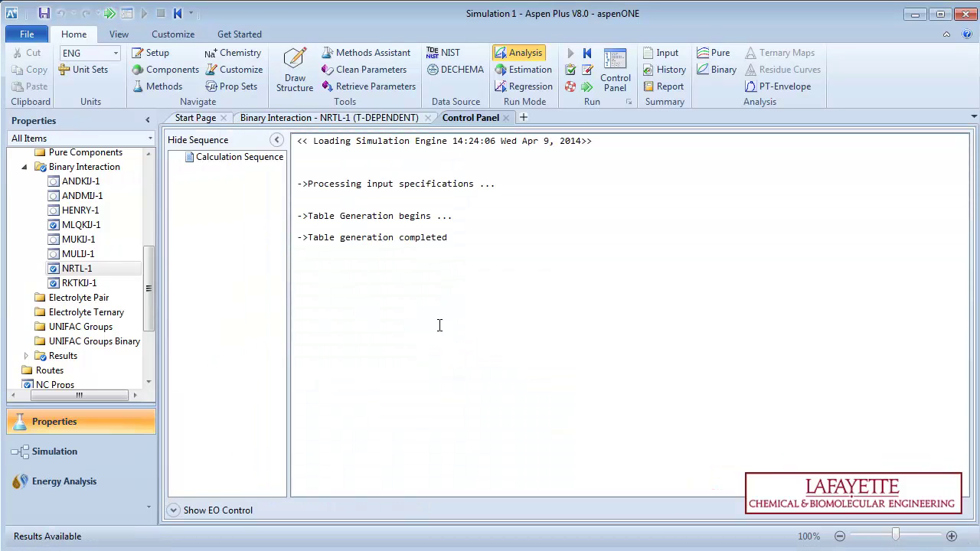
pyautogui.click(109, 13)
pyautogui.click(457, 359)
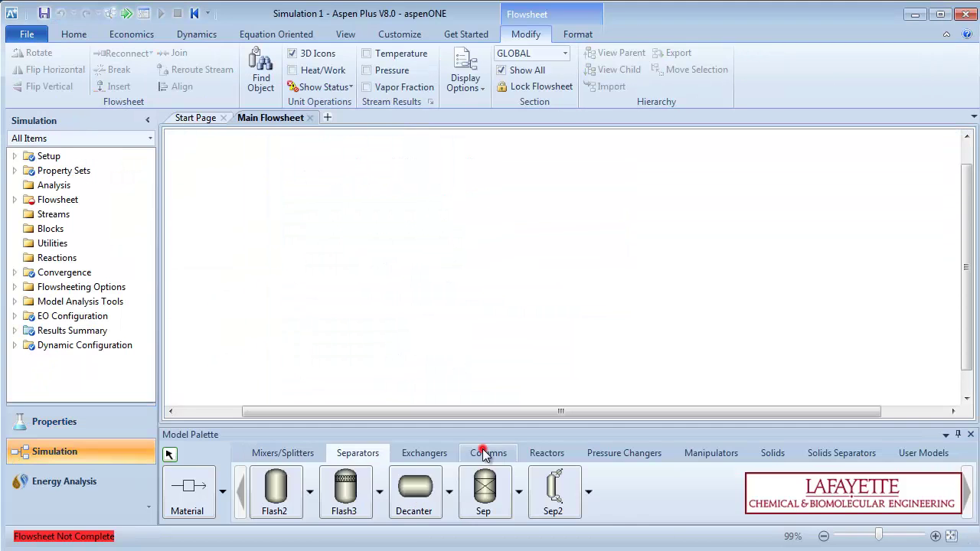
# Place a DSTWU column and connect FEED, DIST and BTMS material streams to it
pyautogui.click(489, 452)
pyautogui.click(274, 489)
pyautogui.click(494, 264)
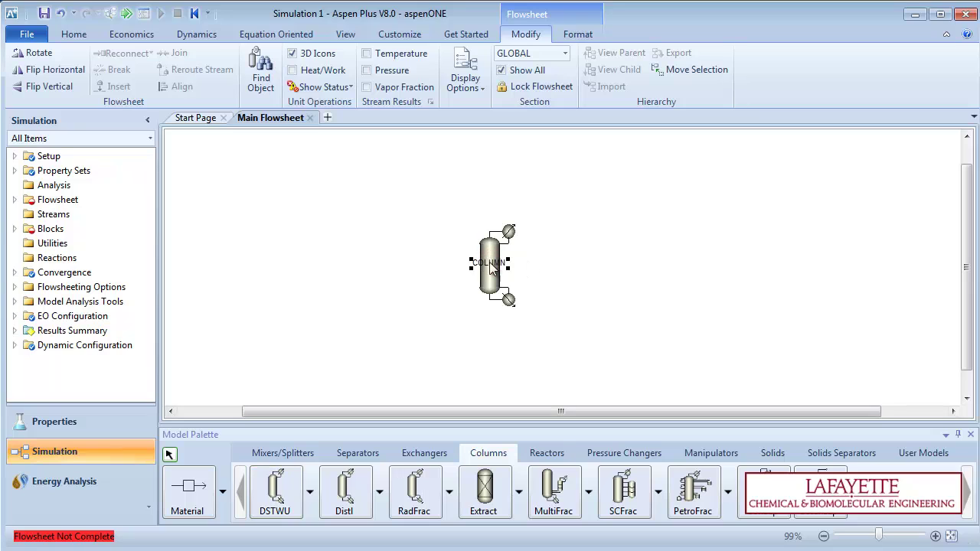
pyautogui.click(187, 489)
pyautogui.click(385, 265)
pyautogui.click(478, 266)
pyautogui.click(521, 245)
pyautogui.click(589, 240)
pyautogui.click(525, 299)
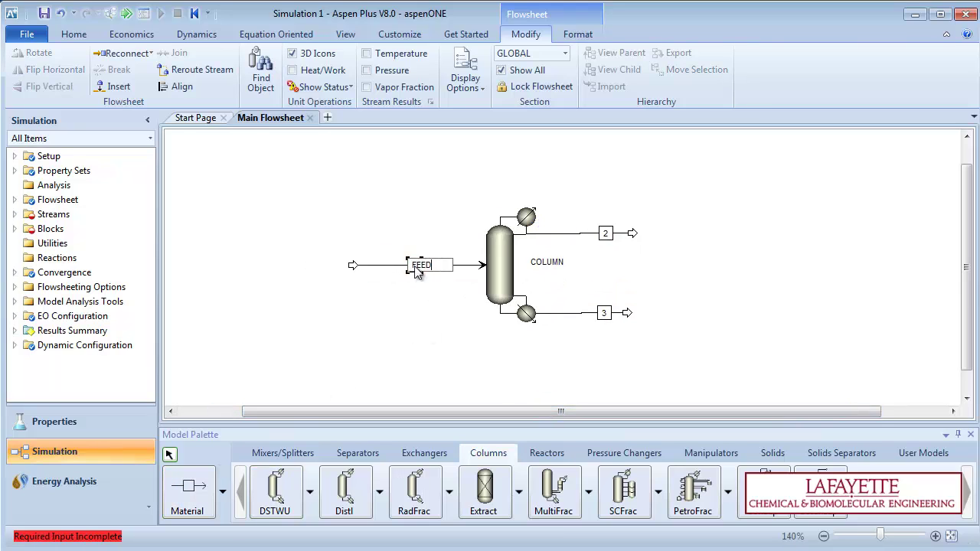
pyautogui.click(575, 236)
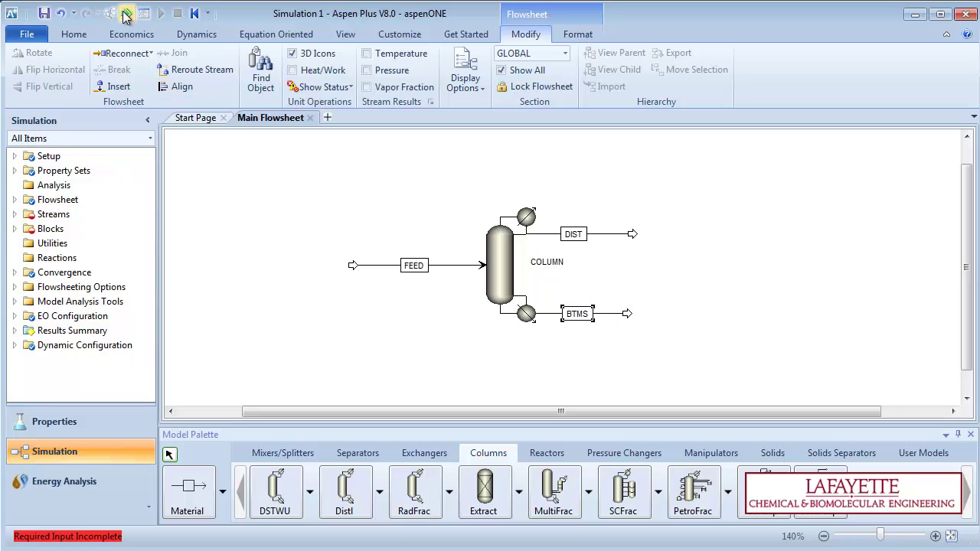
pyautogui.click(126, 13)
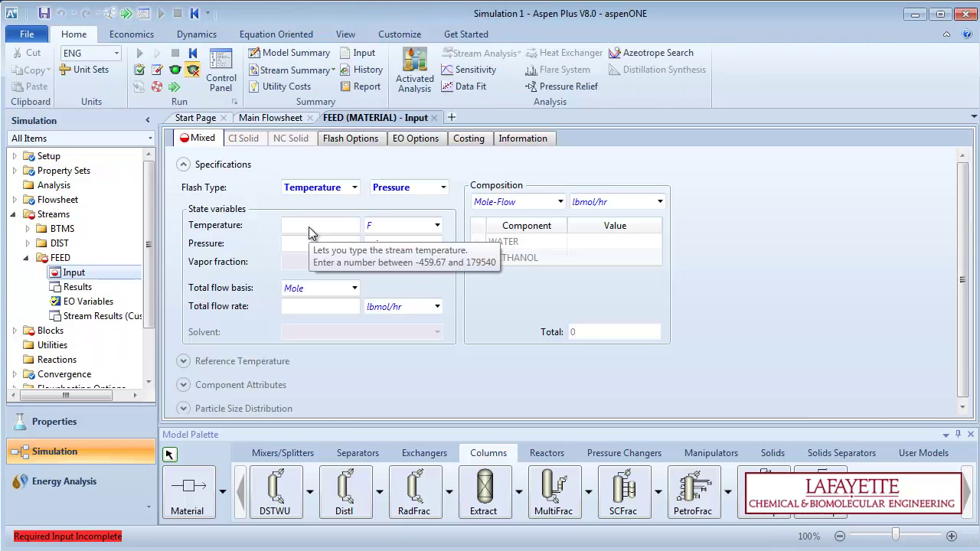
# Set FEED to 18.4 psi with a vapor fraction of 0
pyautogui.click(313, 244)
pyautogui.write('18.4')
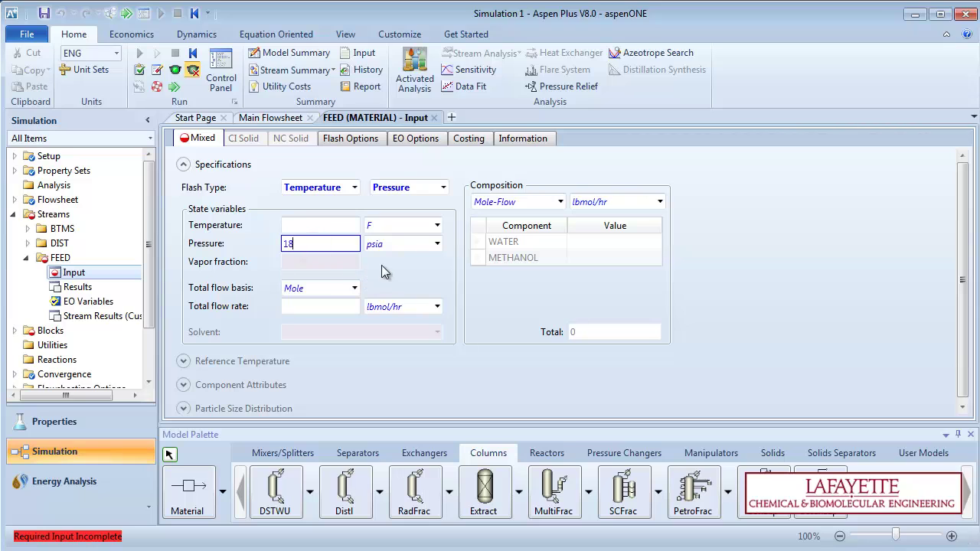
pyautogui.click(437, 244)
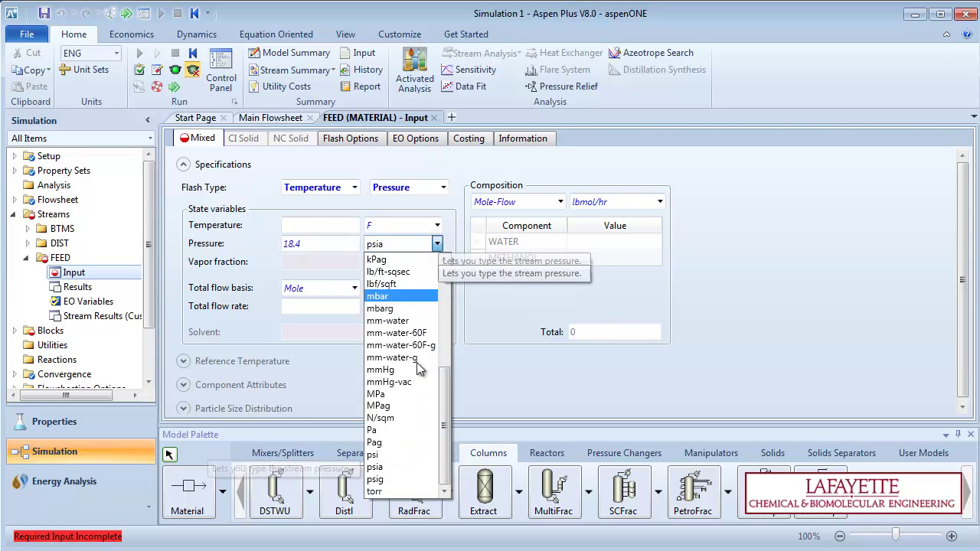
pyautogui.click(390, 454)
pyautogui.click(354, 187)
pyautogui.click(348, 212)
pyautogui.click(328, 262)
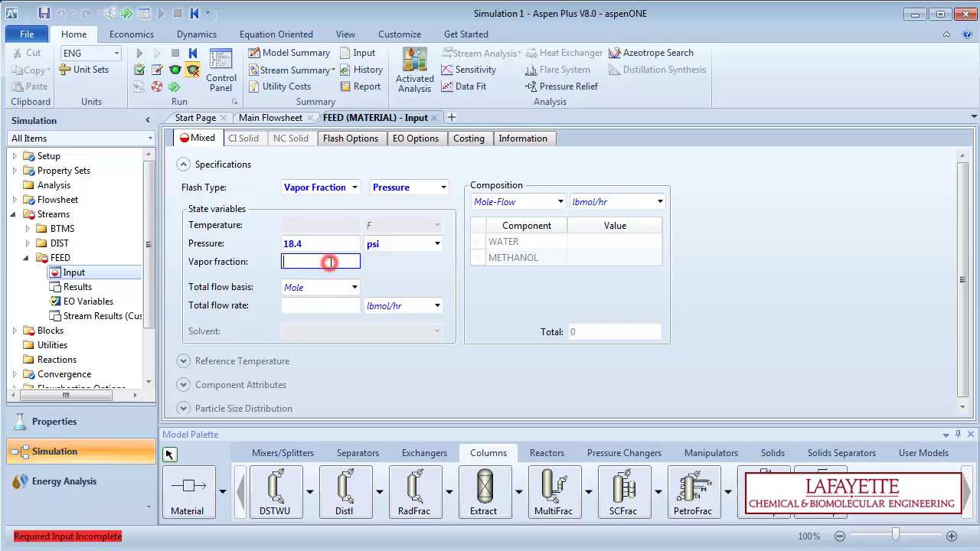
pyautogui.write('0')
# Give FEED a mass flow of 120000 lb/hr with mass fractions 0.632 WATER, 0.368 METHANOL
pyautogui.click(345, 288)
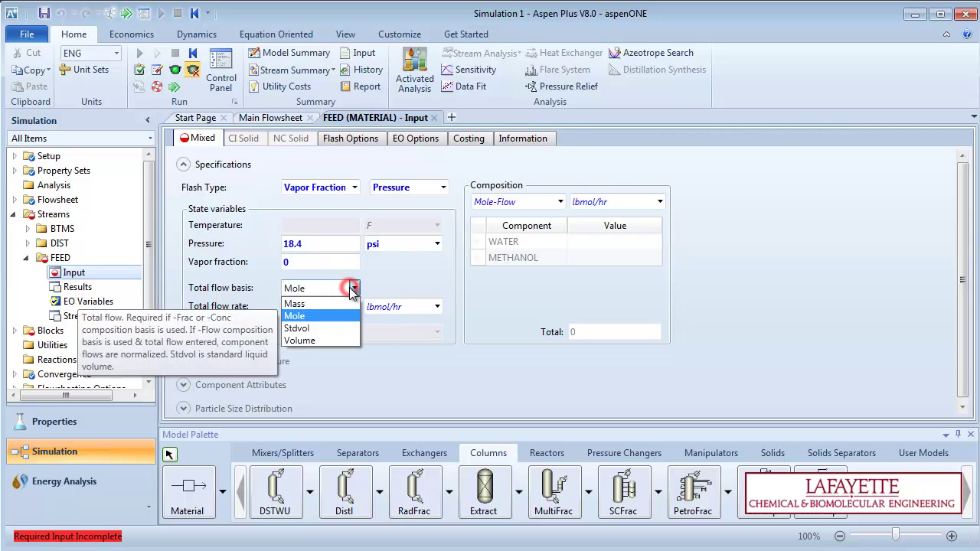
pyautogui.click(341, 301)
pyautogui.click(339, 306)
pyautogui.write('120000')
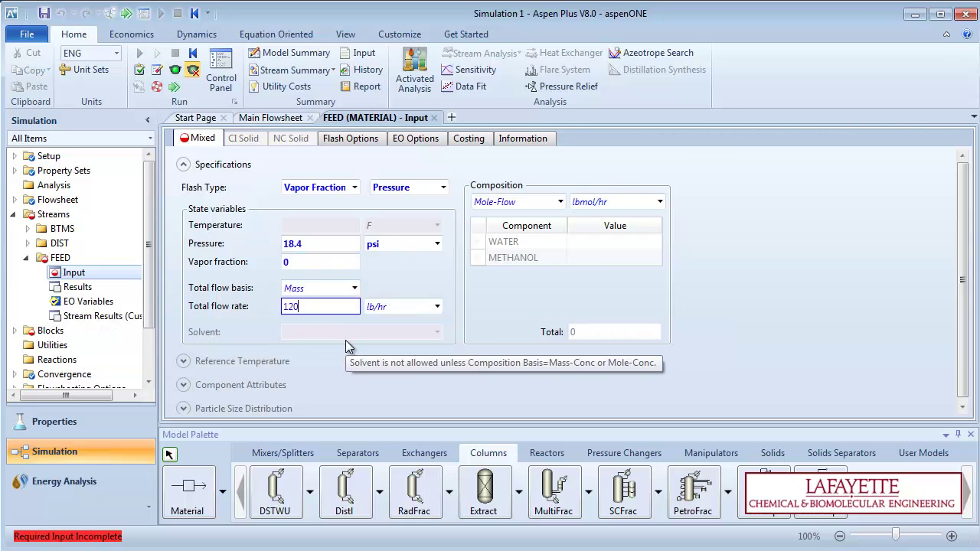
pyautogui.click(560, 201)
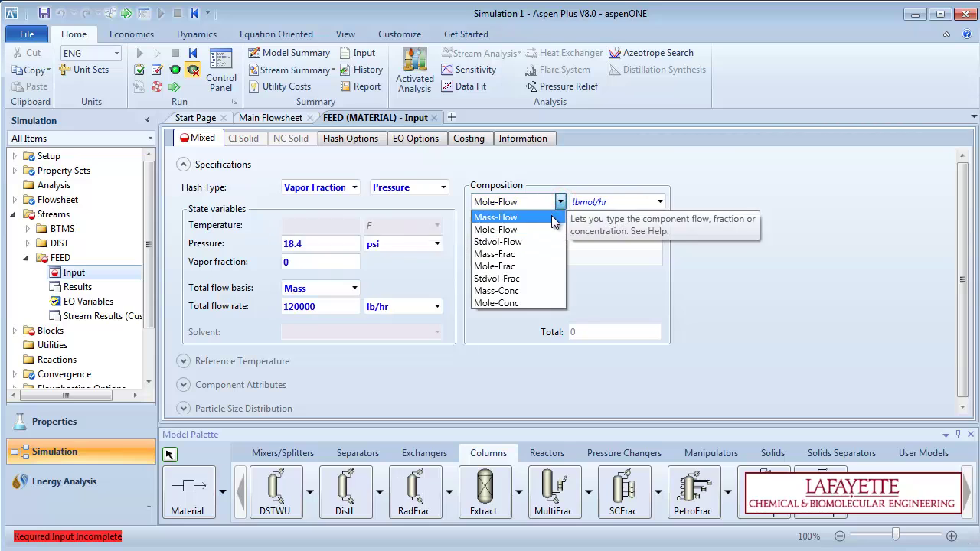
pyautogui.click(525, 263)
pyautogui.click(614, 241)
pyautogui.write('0.632')
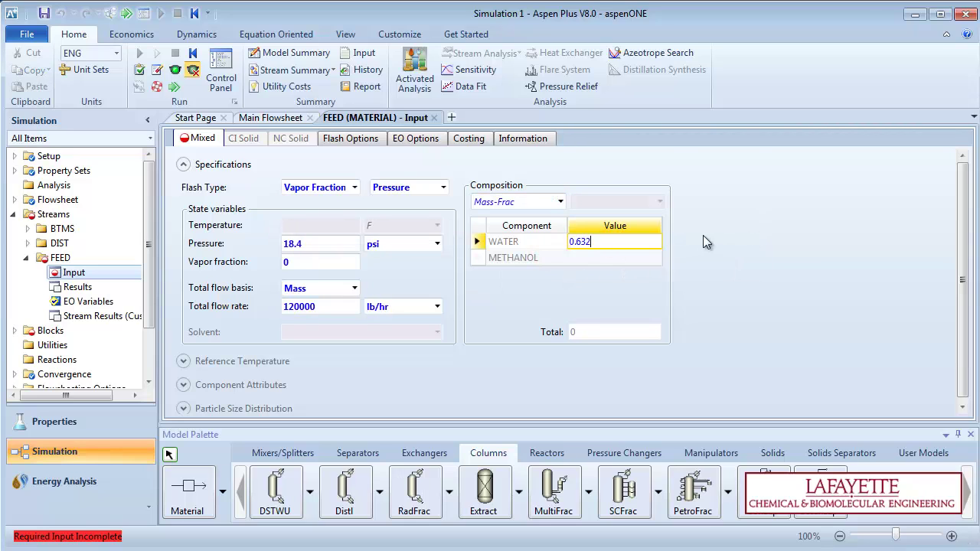
pyautogui.press('Return')
pyautogui.write('0.368')
pyautogui.press('Return')
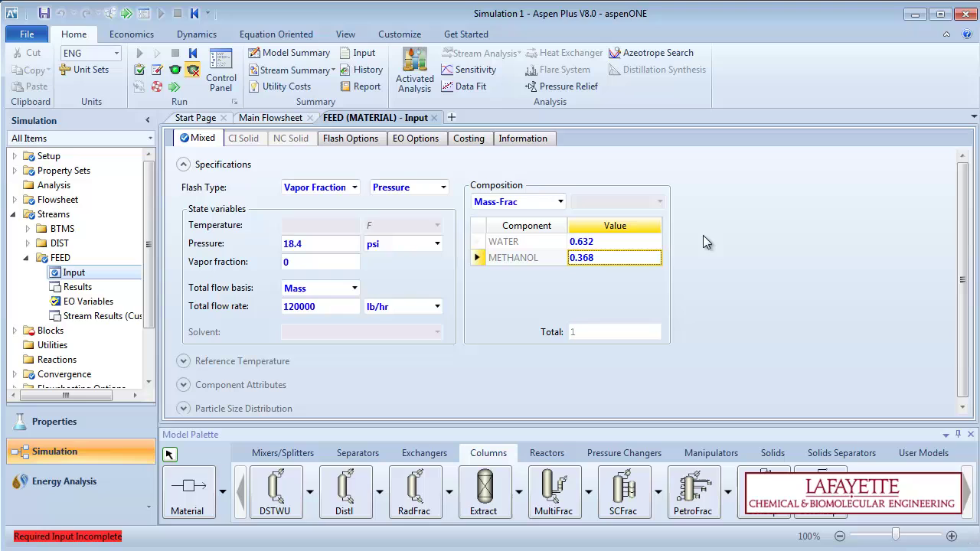
pyautogui.click(126, 14)
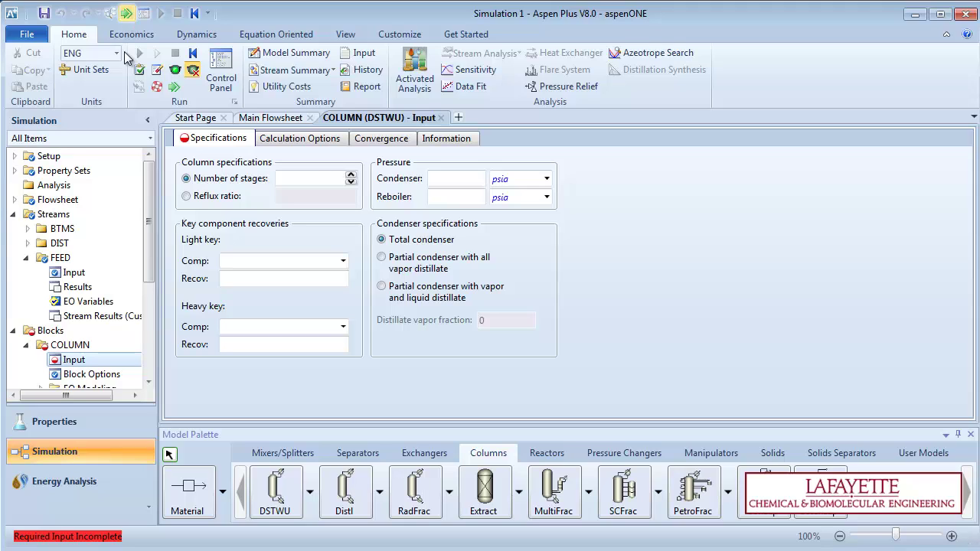
# Specify a reflux ratio of -1.3 and condenser and reboiler pressures of 1 atm
pyautogui.click(186, 196)
pyautogui.click(304, 198)
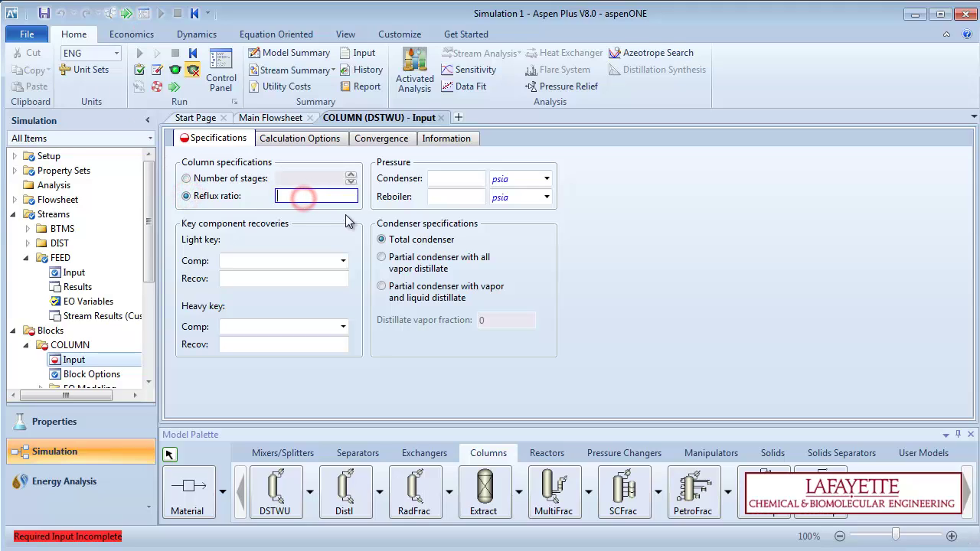
pyautogui.write('-1.3')
pyautogui.click(440, 178)
pyautogui.write('1')
pyautogui.click(547, 178)
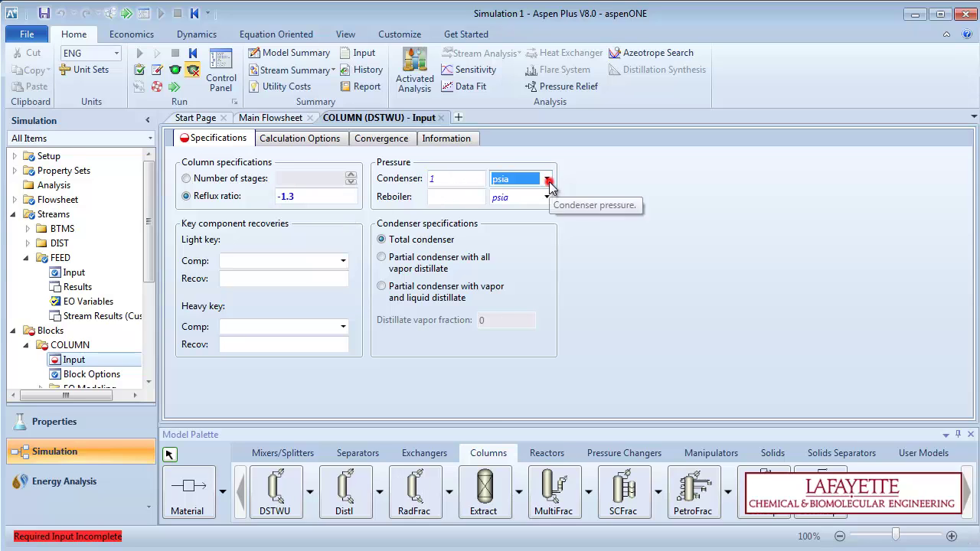
pyautogui.scroll(5, 548, 199)
pyautogui.click(548, 199)
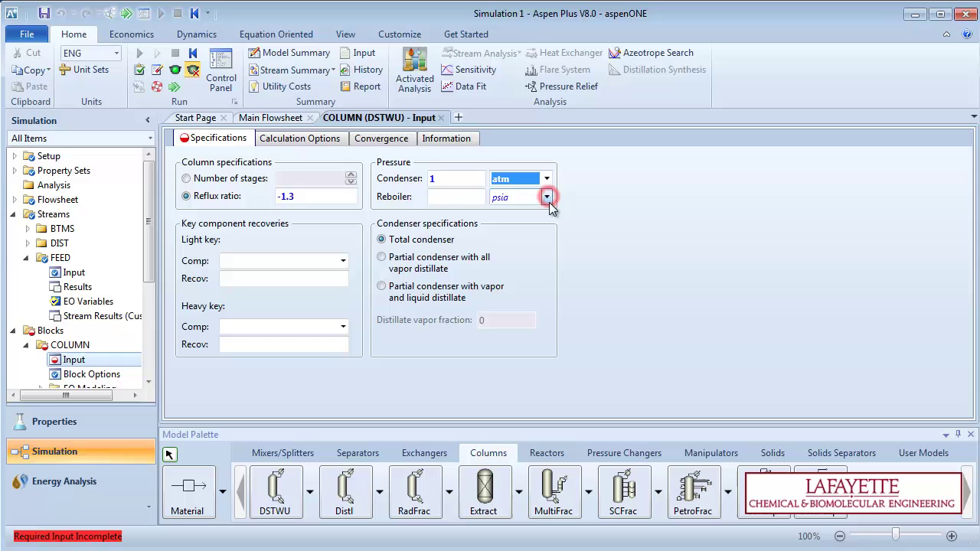
pyautogui.click(548, 199)
pyautogui.scroll(5, 572, 230)
pyautogui.click(541, 214)
pyautogui.click(461, 196)
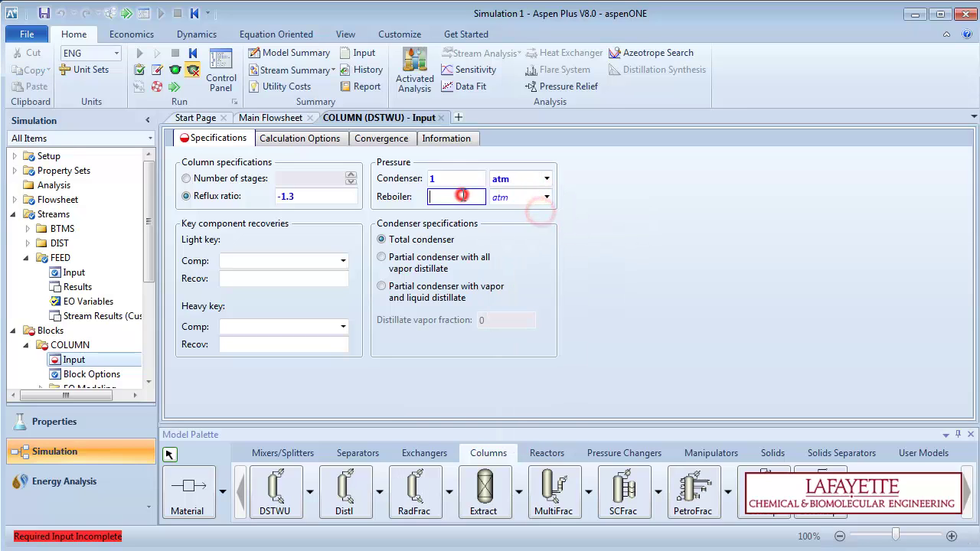
pyautogui.write('1')
# Set light key METHANOL recovery 0.981 and heavy key WATER recovery 0.077
pyautogui.click(342, 261)
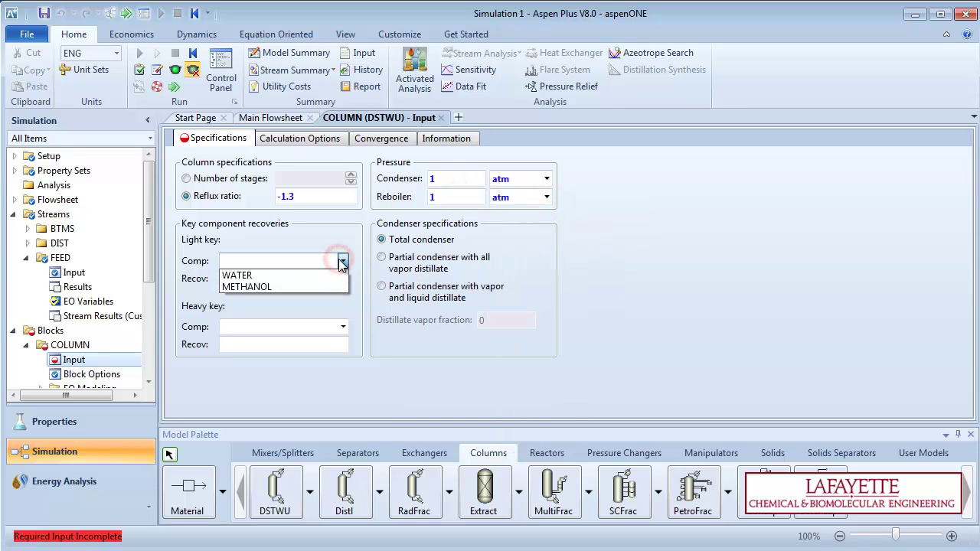
pyautogui.click(321, 286)
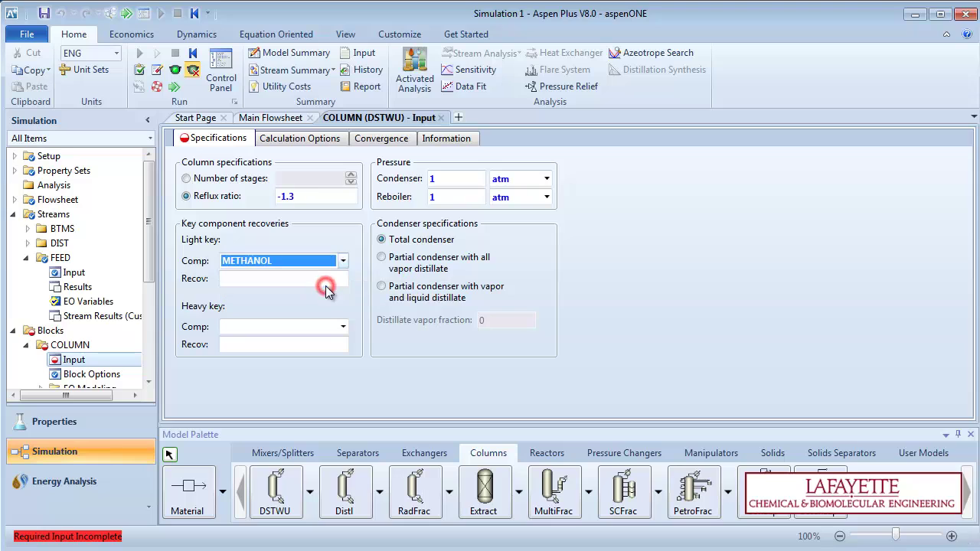
pyautogui.click(343, 327)
pyautogui.click(334, 341)
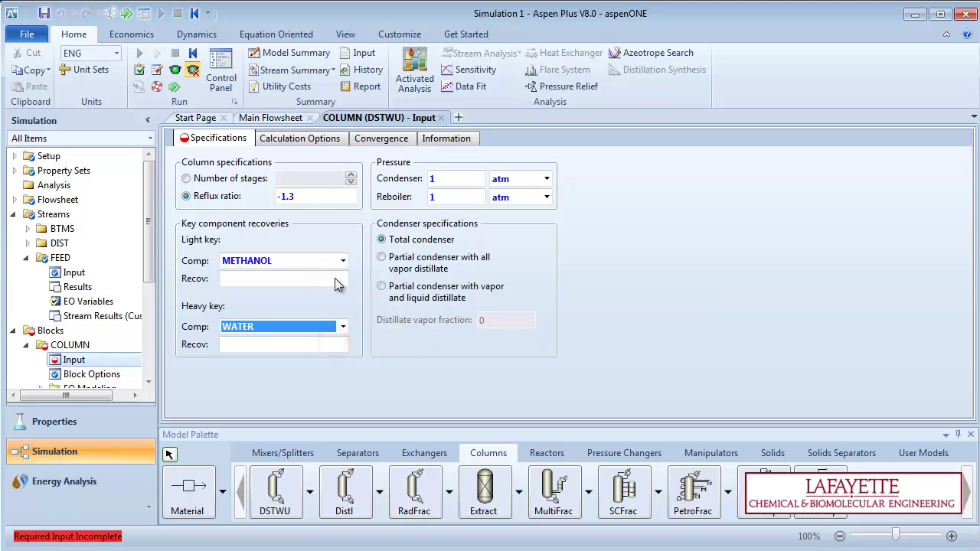
pyautogui.click(335, 279)
pyautogui.write('0.')
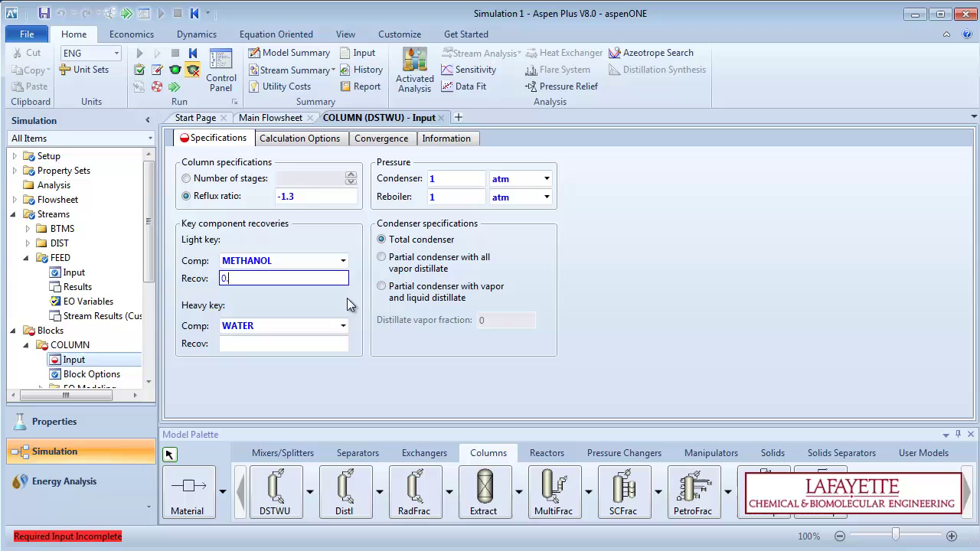
pyautogui.write('981')
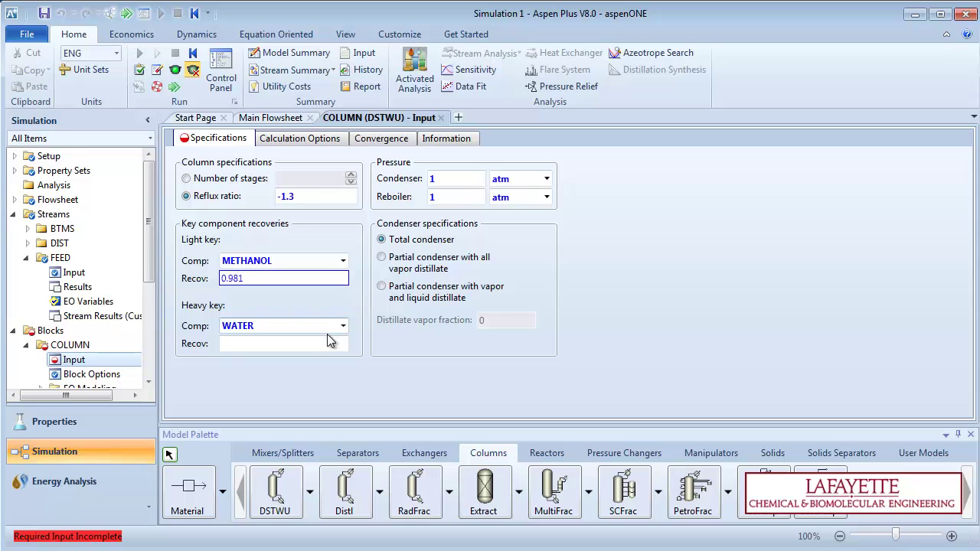
pyautogui.click(329, 343)
pyautogui.write('0.0')
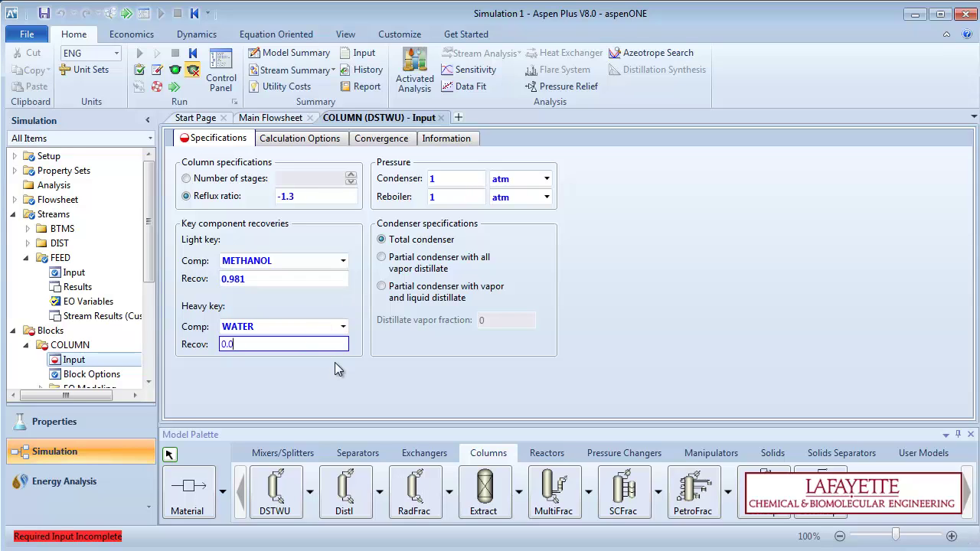
pyautogui.write('77')
pyautogui.click(334, 365)
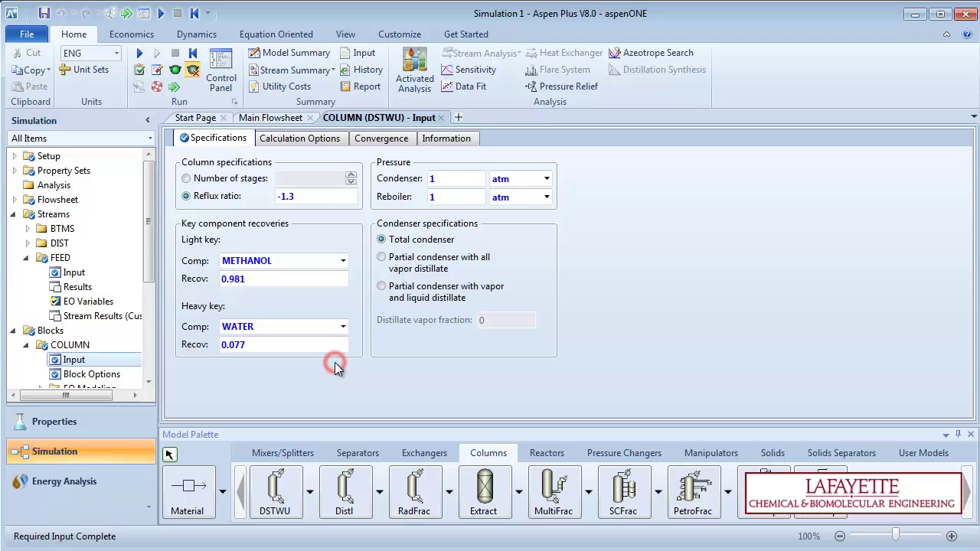
# Run the simulation, dismiss the Economic Analysis popup, and show the Stream Summary for BTMS, DIST and FEED
pyautogui.click(114, 13)
pyautogui.click(584, 320)
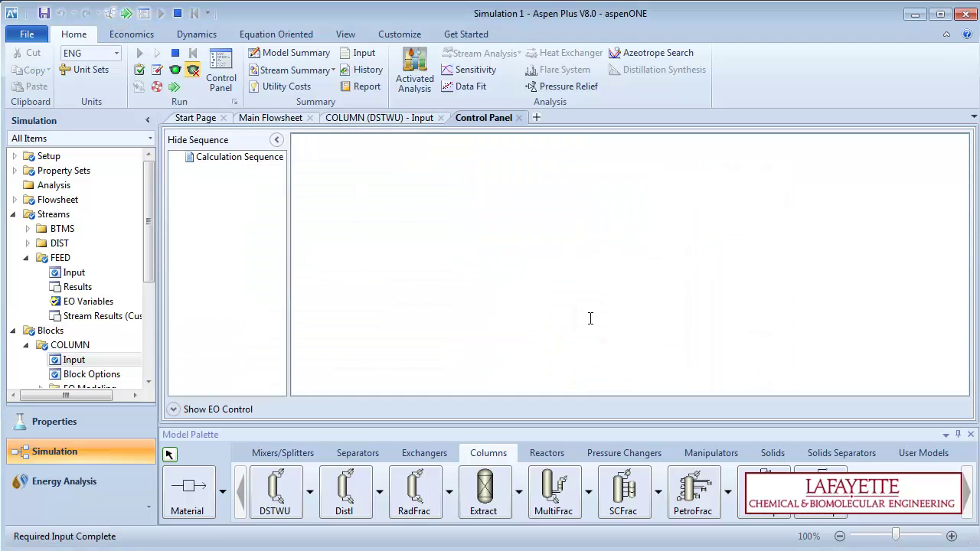
pyautogui.click(539, 426)
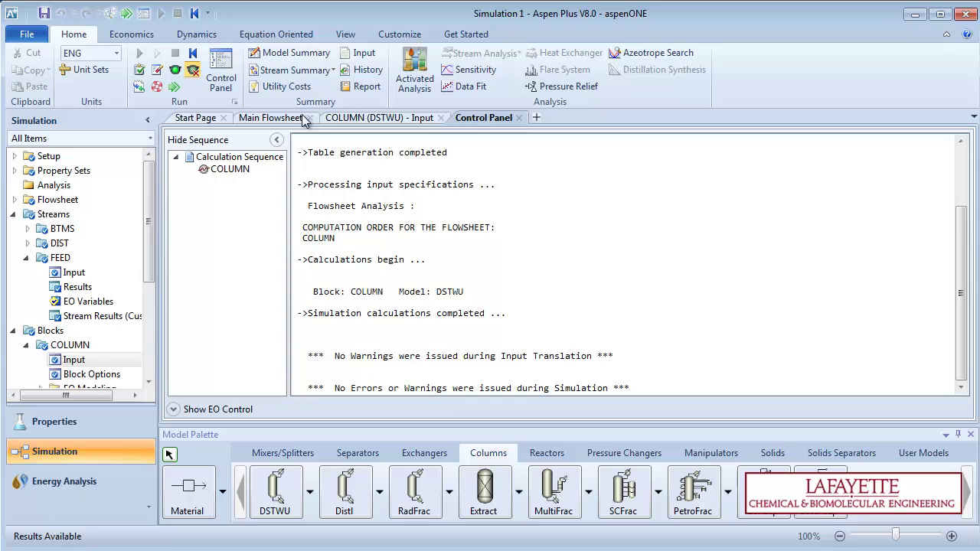
pyautogui.click(295, 71)
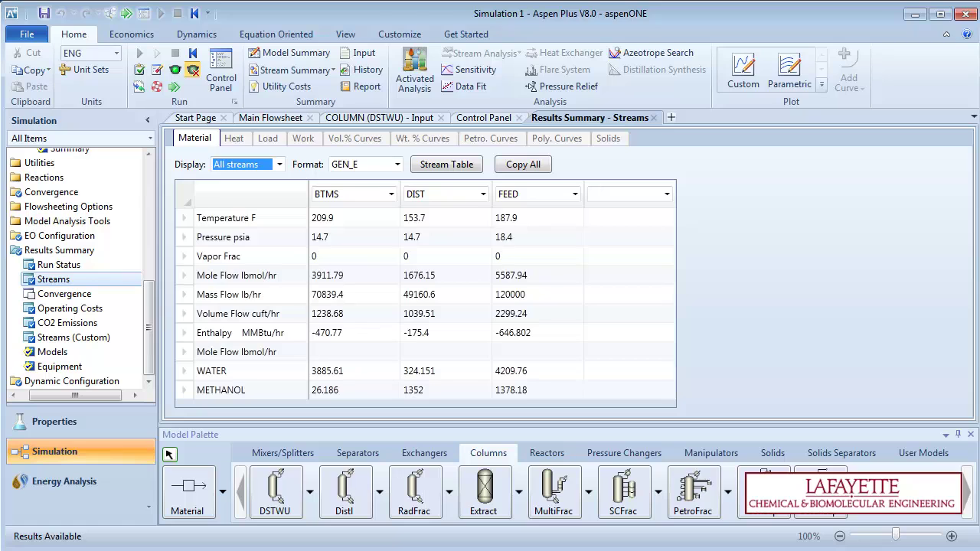
pyautogui.scroll(4, 117, 283)
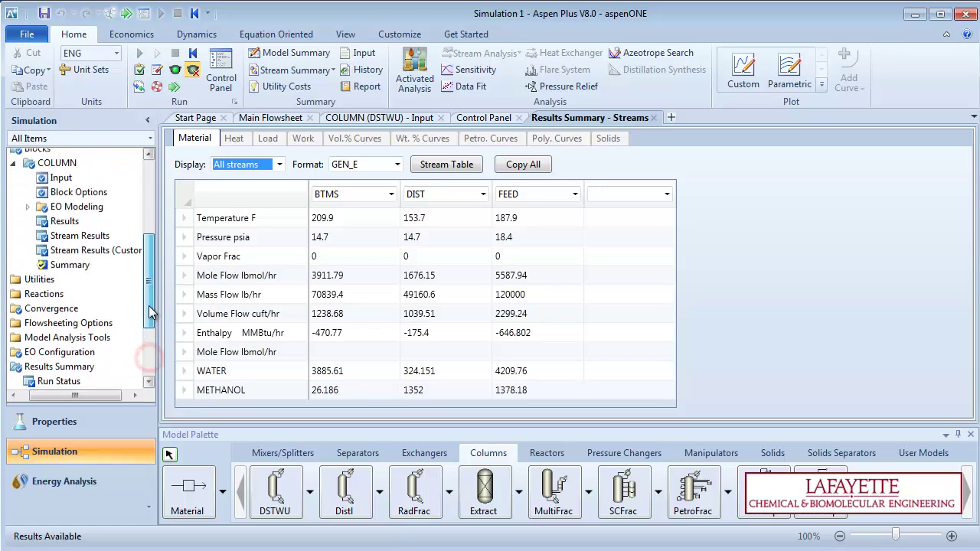
# Review COLUMN results: minimum reflux 0.607634, feed stage, reboiler duty 4.7687e+07 and condenser duty 4.70552e+07 Btu/hr
pyautogui.click(116, 284)
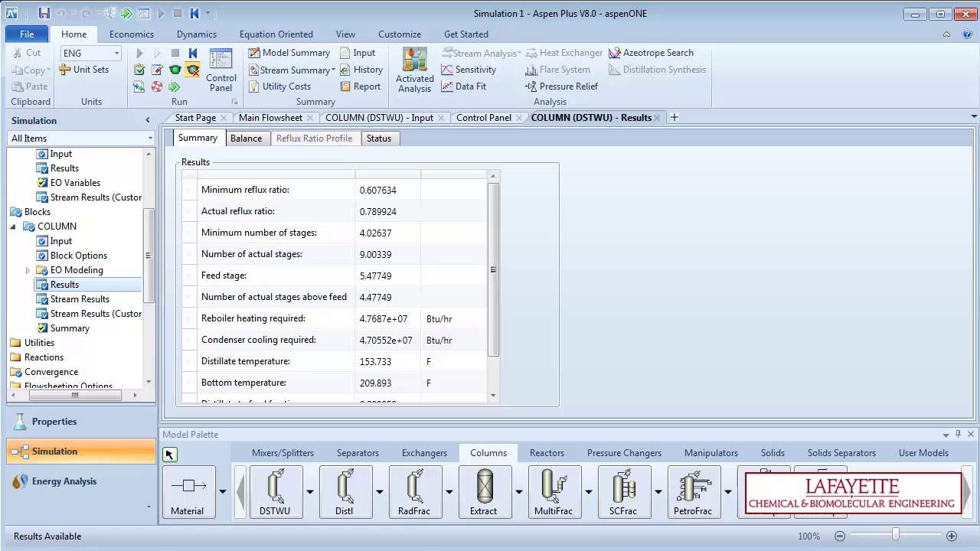
pyautogui.moveTo(497, 247)
pyautogui.mouseDown()
pyautogui.moveTo(497, 293)
pyautogui.moveTo(502, 237)
pyautogui.moveTo(413, 257)
pyautogui.mouseUp()
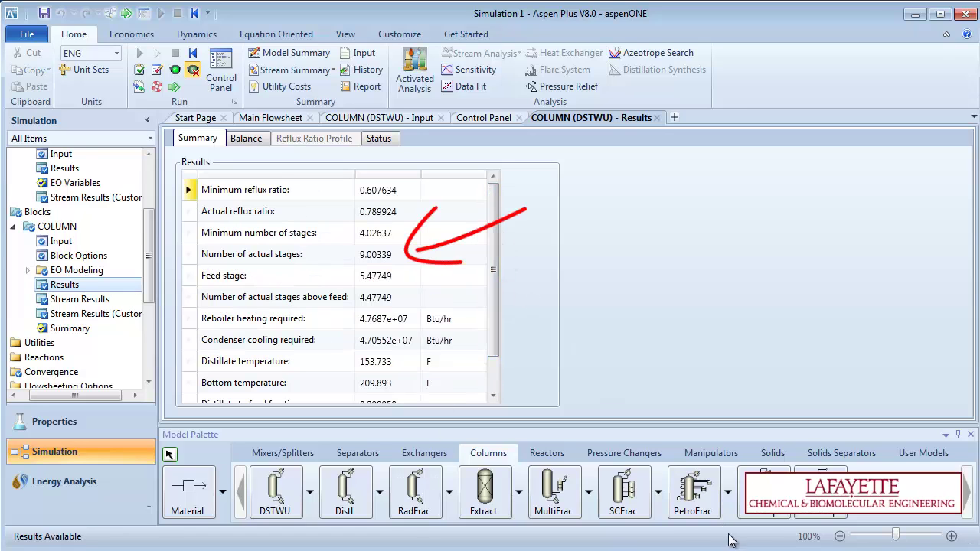
pyautogui.moveTo(532, 148); pyautogui.dragTo(468, 201)
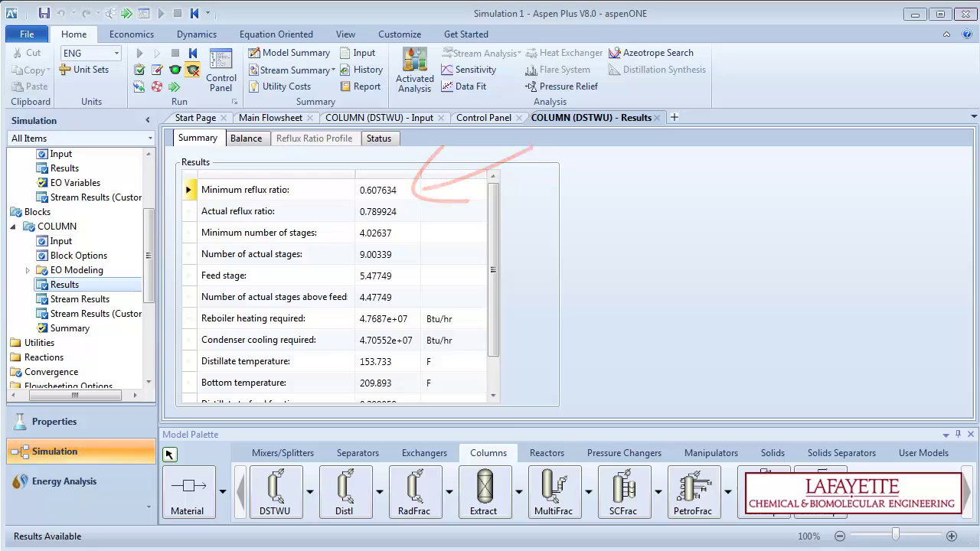
pyautogui.moveTo(528, 235); pyautogui.dragTo(465, 288)
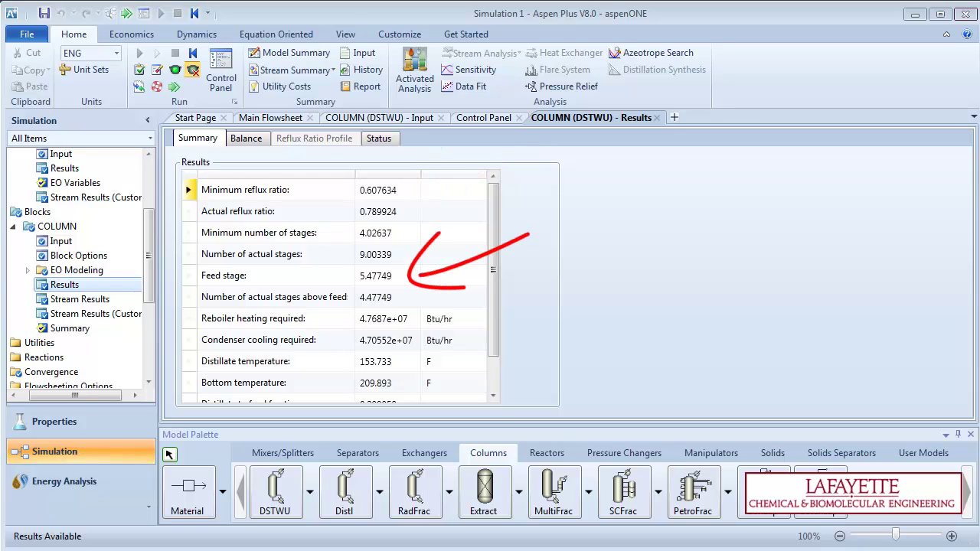
pyautogui.moveTo(586, 272); pyautogui.dragTo(521, 327)
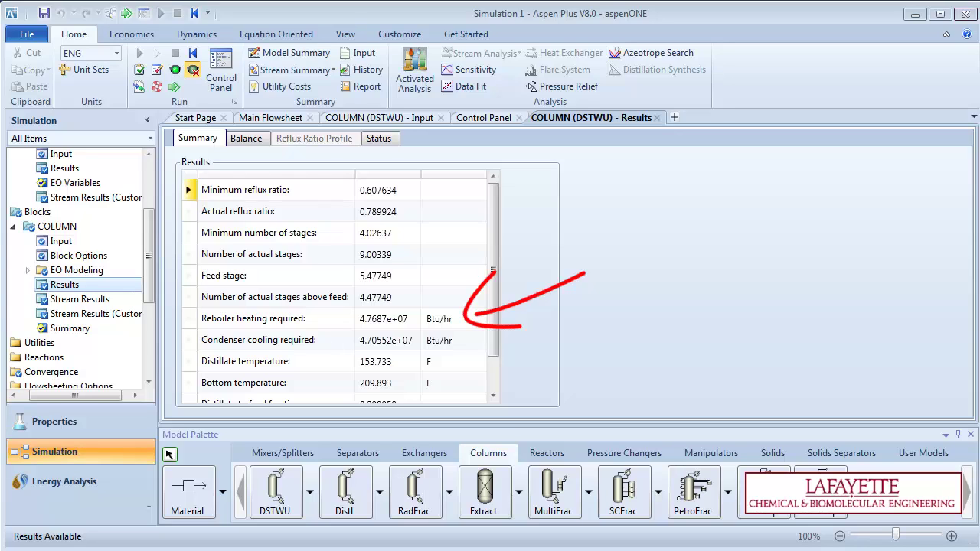
pyautogui.moveTo(582, 295); pyautogui.dragTo(519, 349)
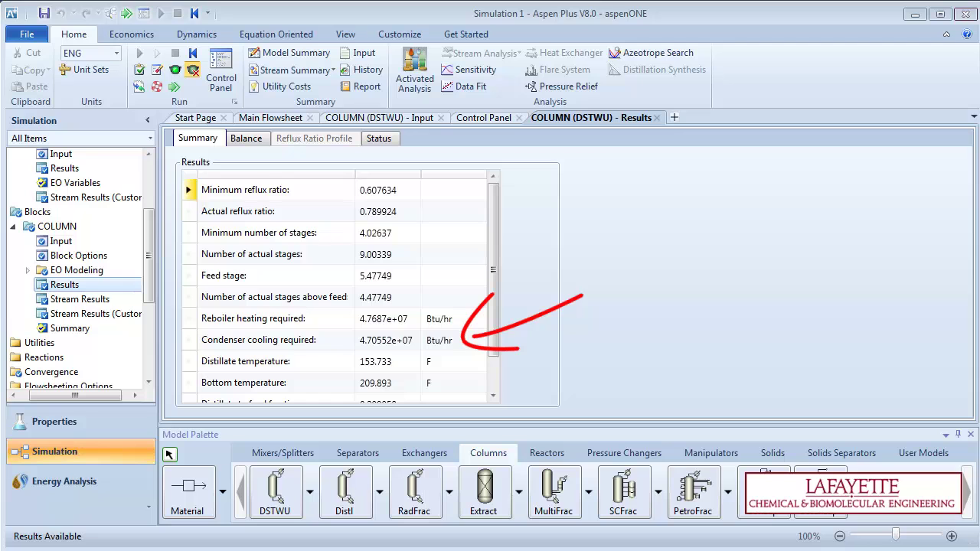